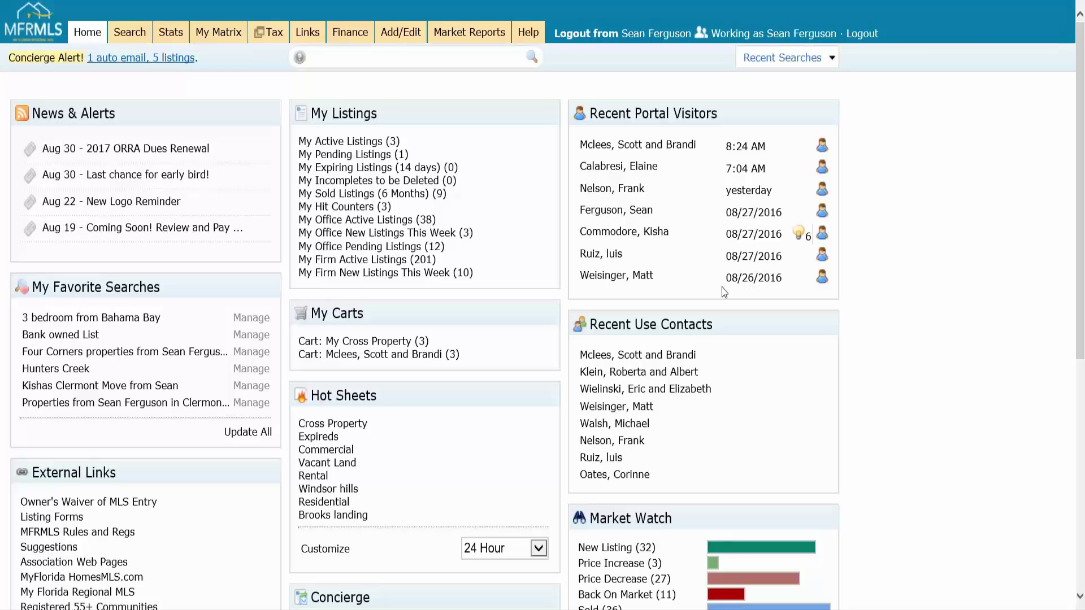
Show My Active Listings under My Listings and tick the Silver Palm Dr listing O5457611.
click(387, 113)
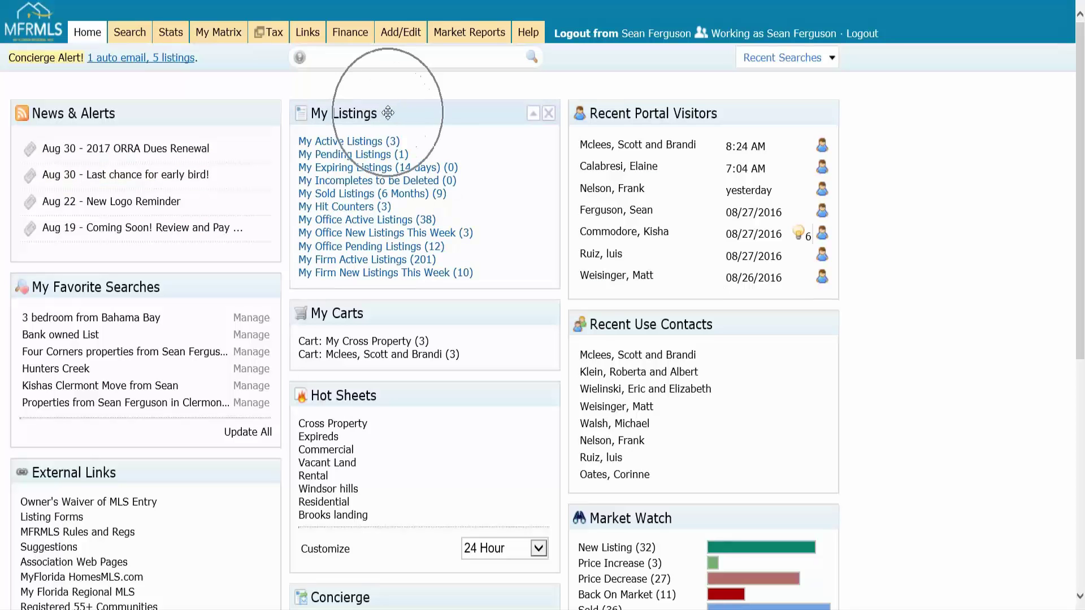
click(384, 146)
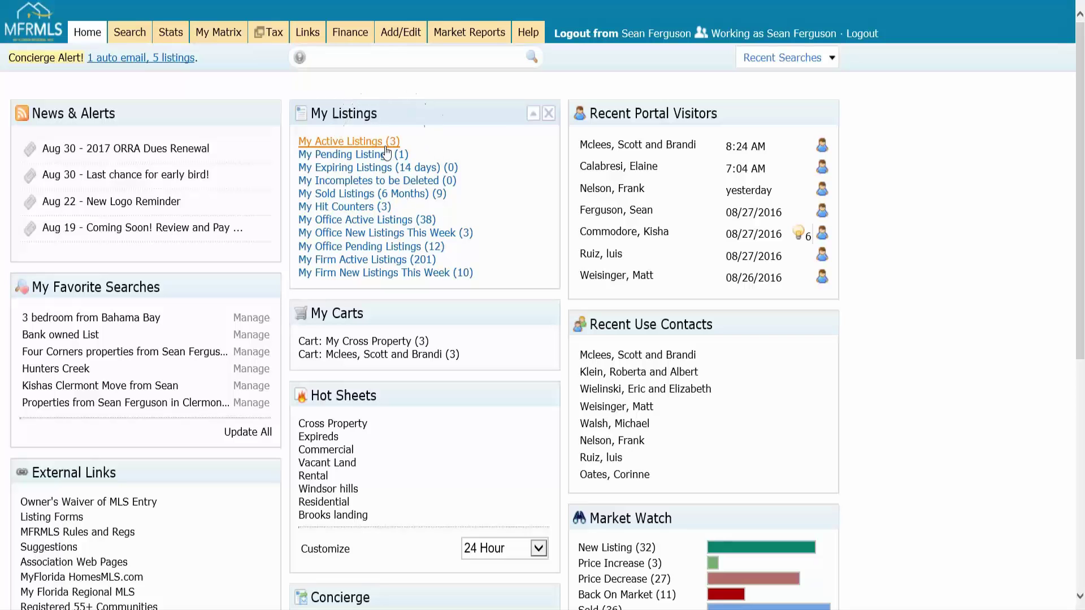
click(387, 152)
mouse_move(225, 35)
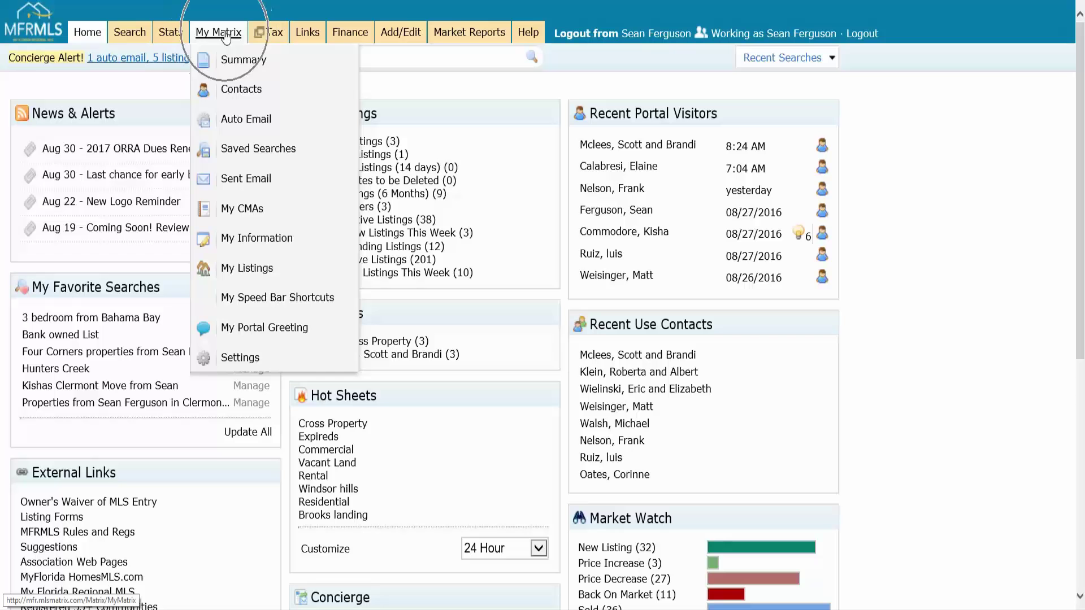
click(258, 277)
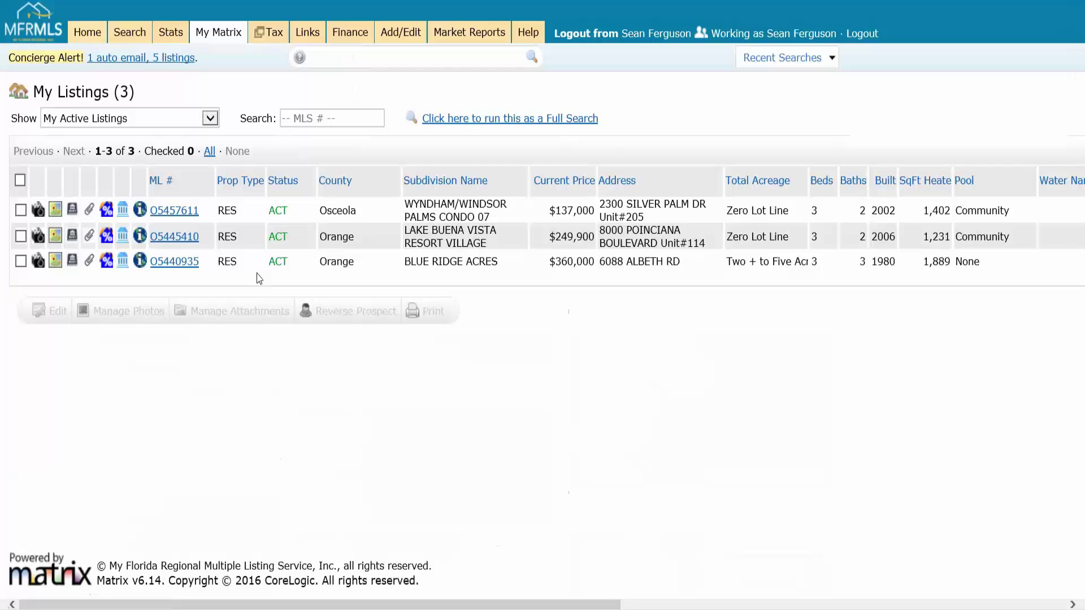
click(181, 119)
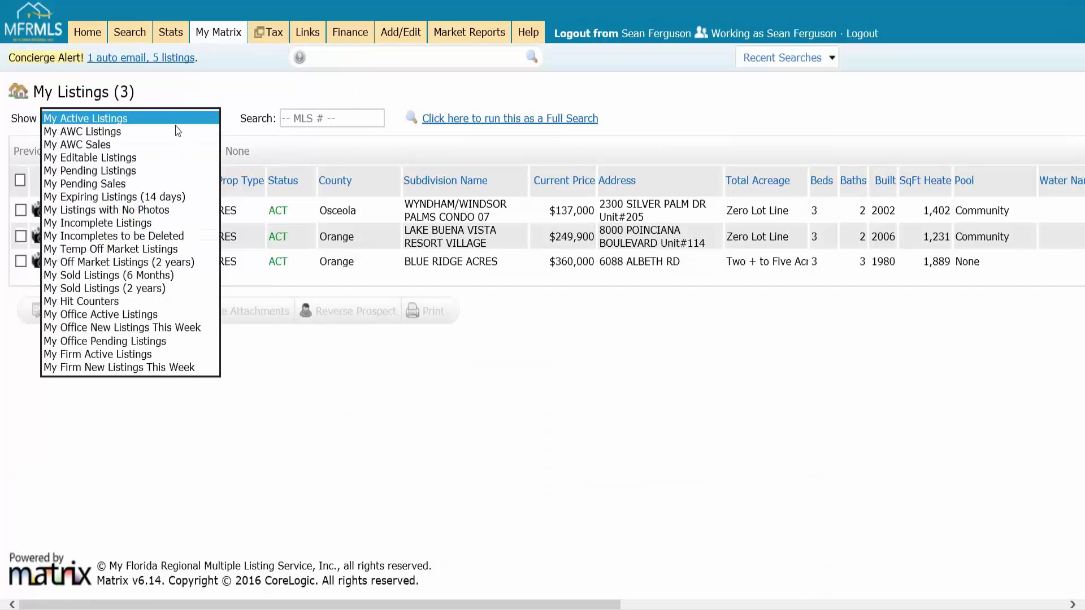
click(143, 118)
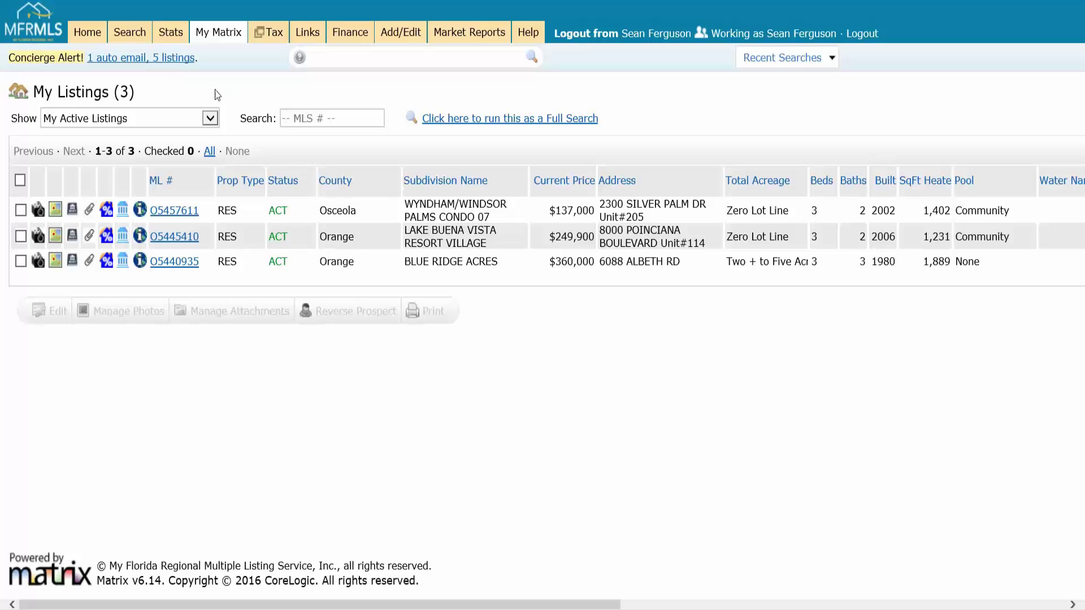
click(21, 211)
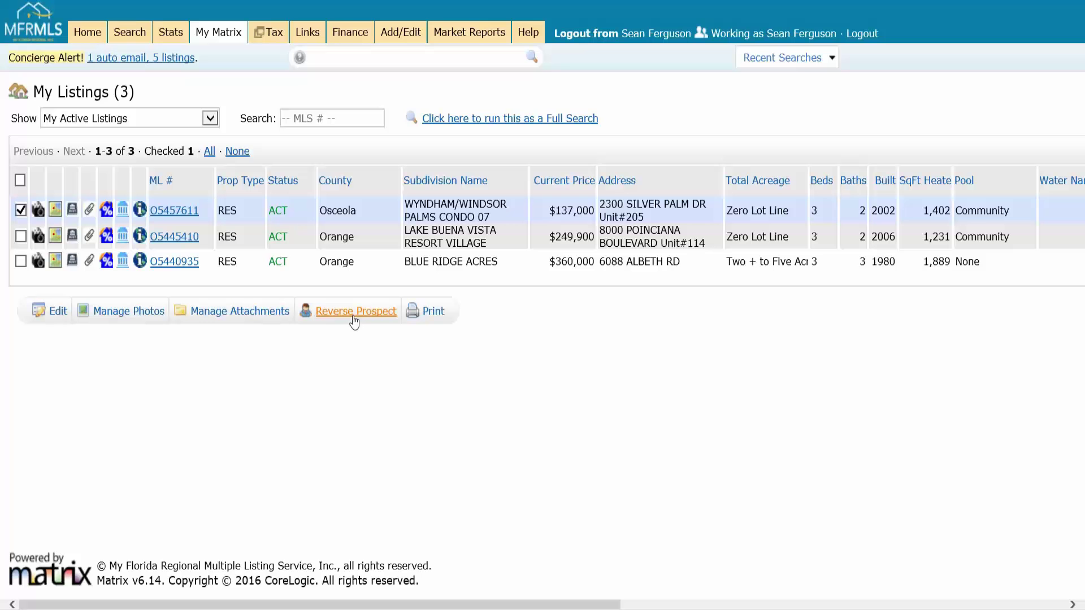
Run Reverse Prospect on listing O5457611 and scroll through the results.
click(354, 318)
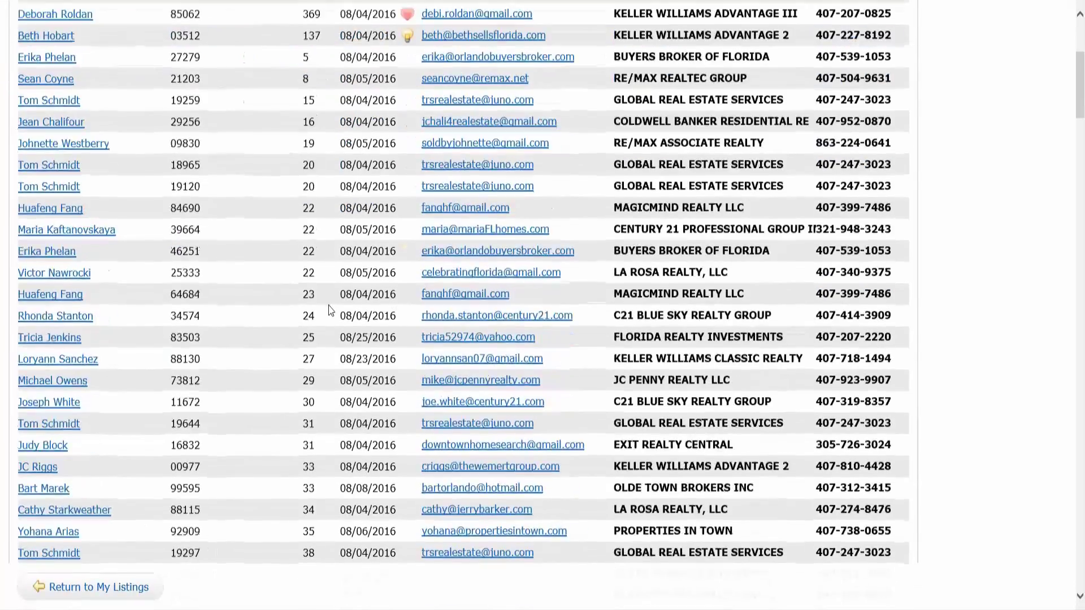
scroll(254, 320, up, 7)
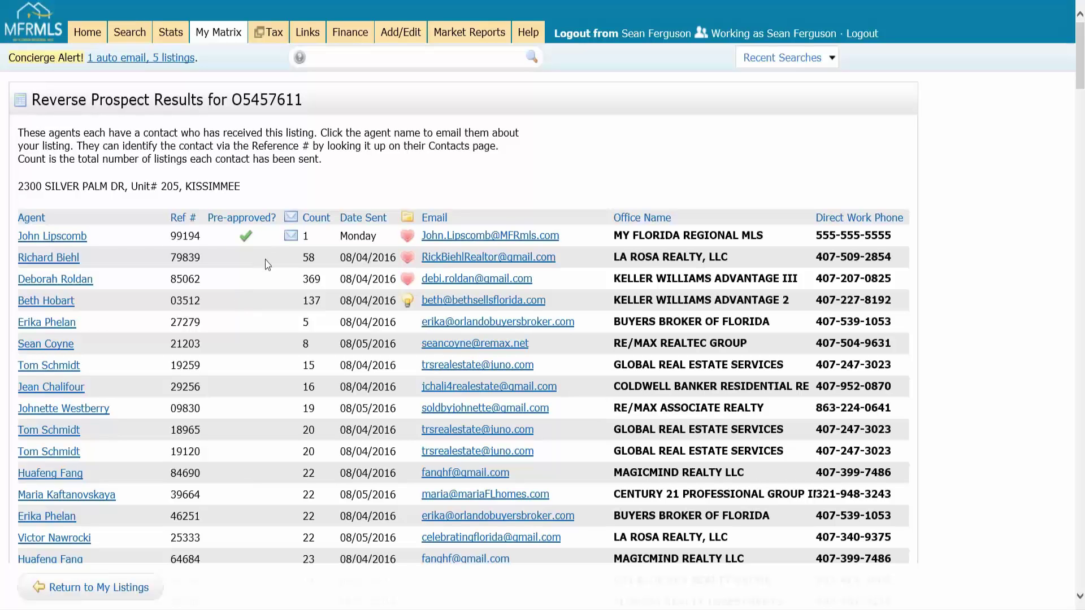
scroll(109, 247, down, 6)
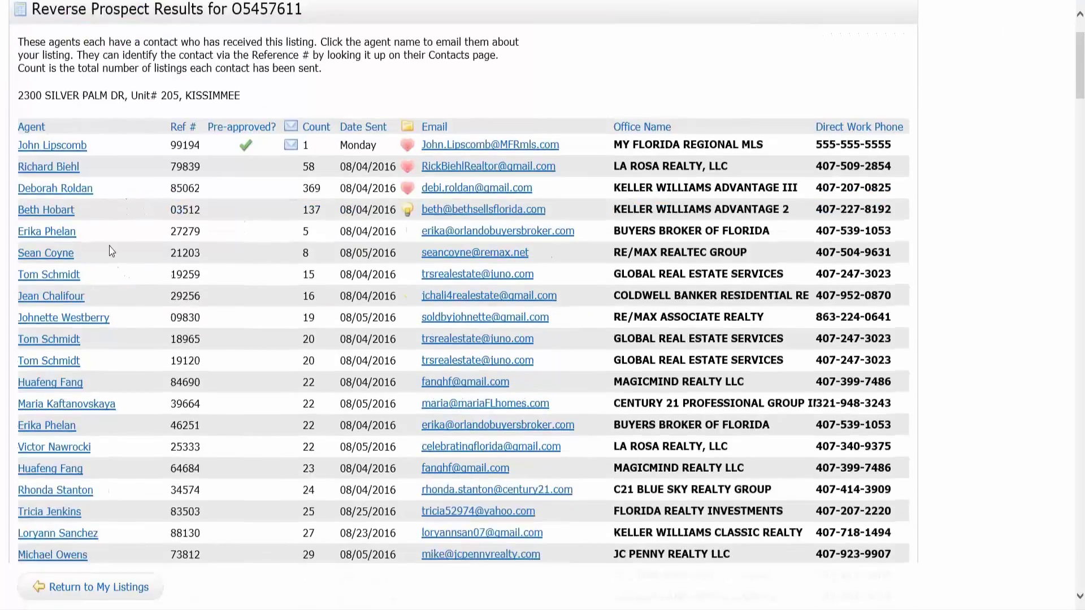
scroll(125, 308, up, 6)
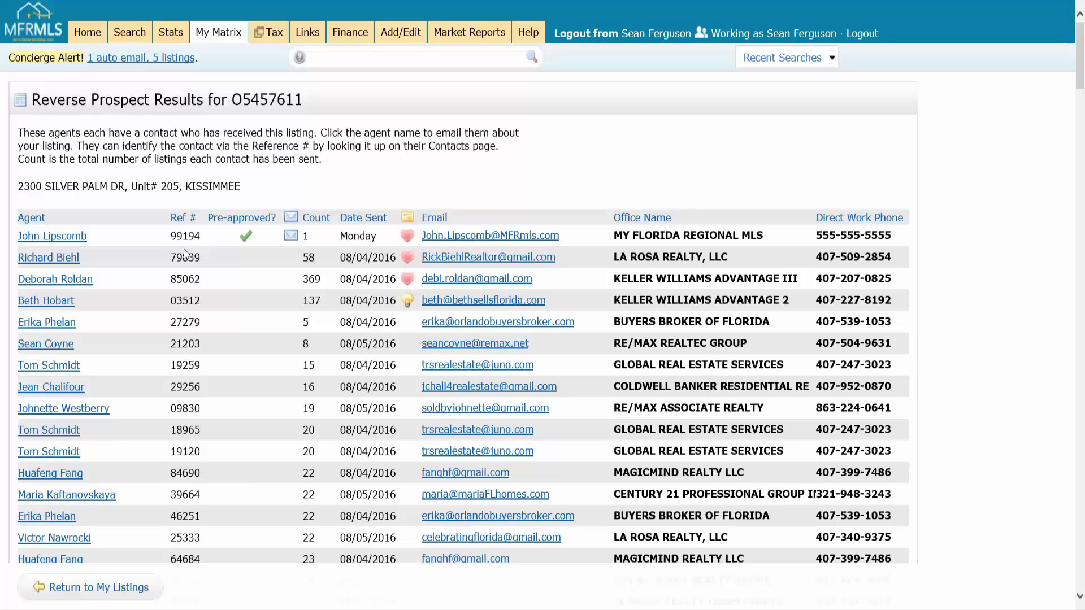
Review the agent rows, highlighting the first agent's contact reference number.
drag(202, 237, 176, 240)
click(117, 245)
click(258, 239)
click(91, 237)
click(255, 247)
click(292, 232)
click(95, 243)
click(288, 244)
click(292, 249)
drag(330, 161, 41, 164)
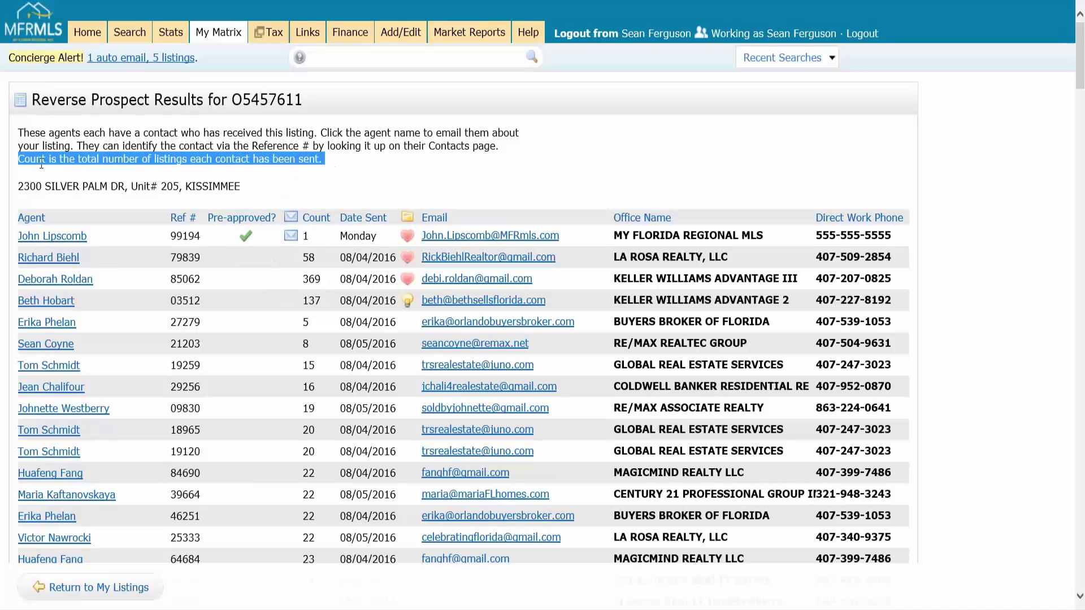
click(366, 169)
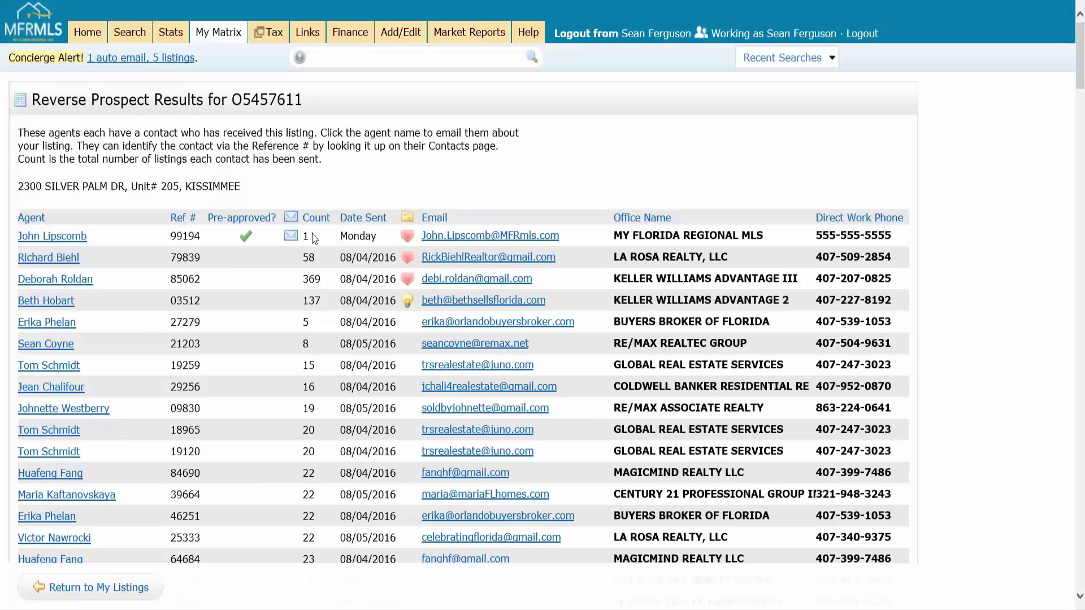
scroll(317, 283, down, 3)
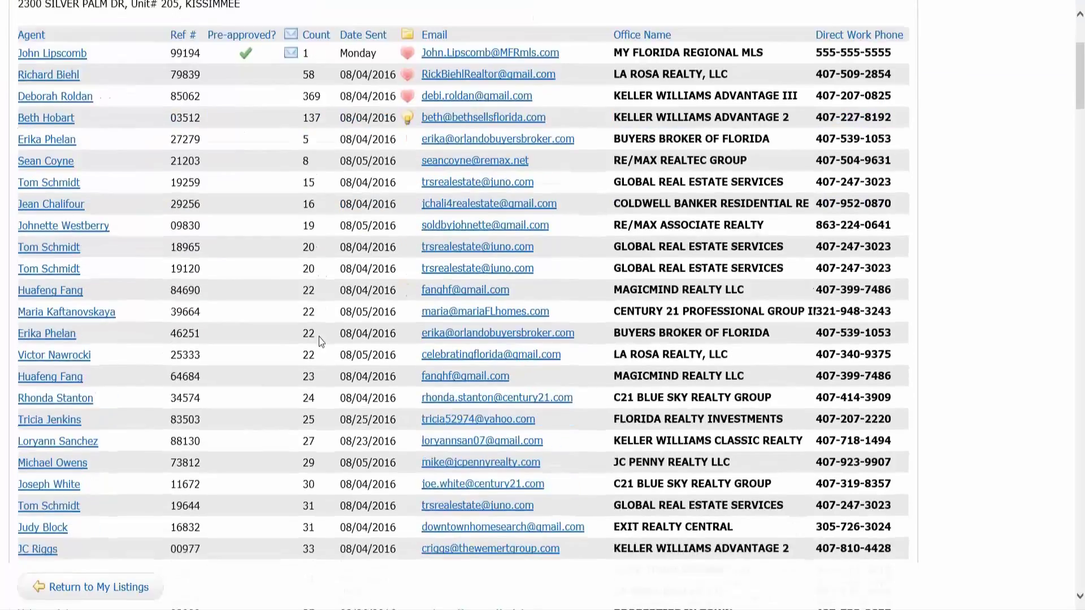
scroll(321, 345, up, 3)
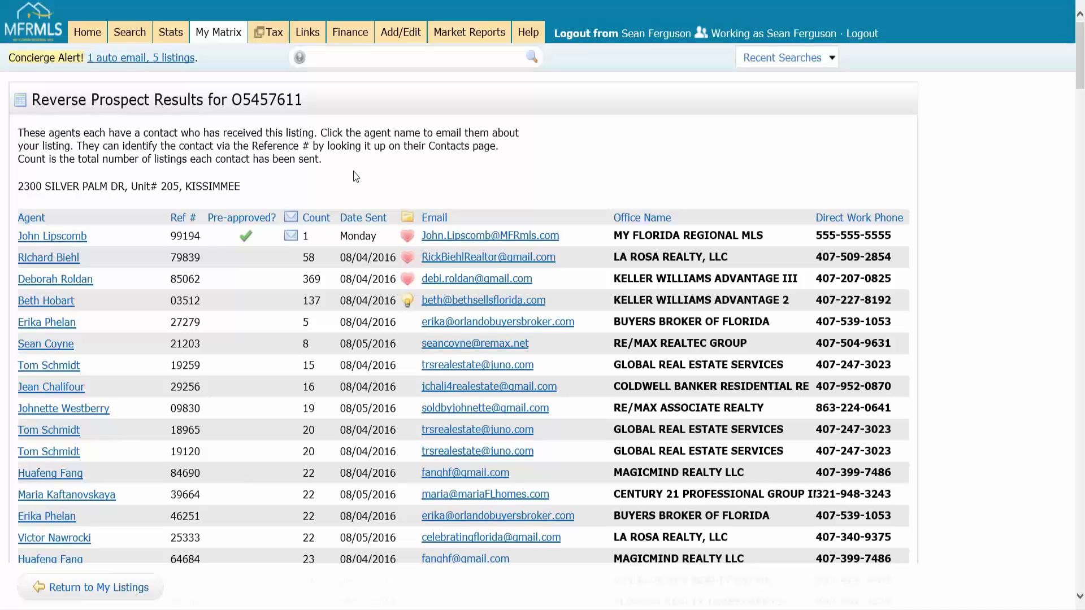
click(410, 225)
click(506, 241)
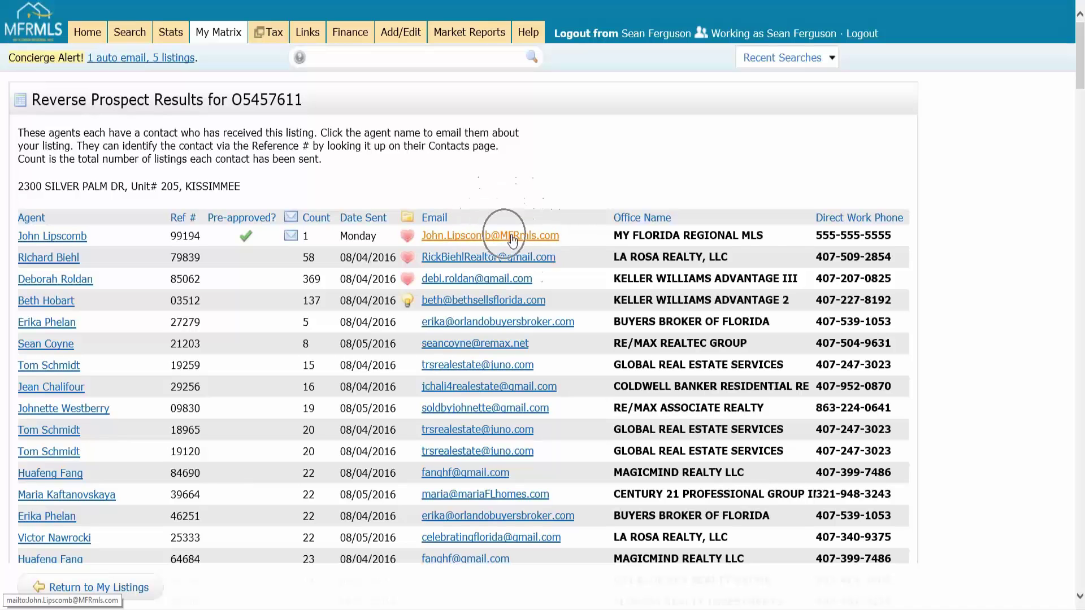
click(719, 252)
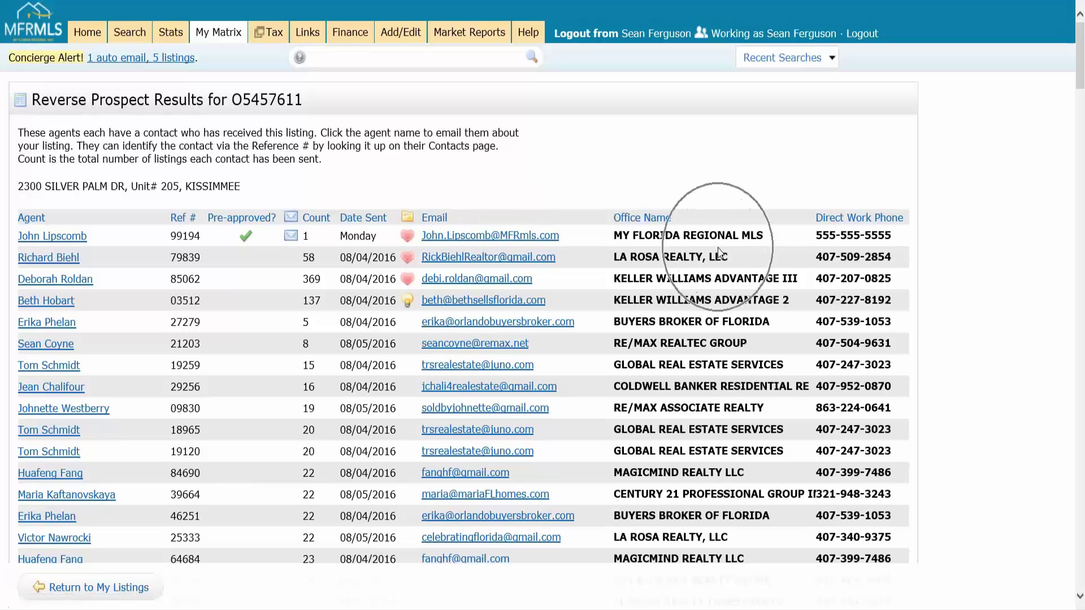
click(886, 242)
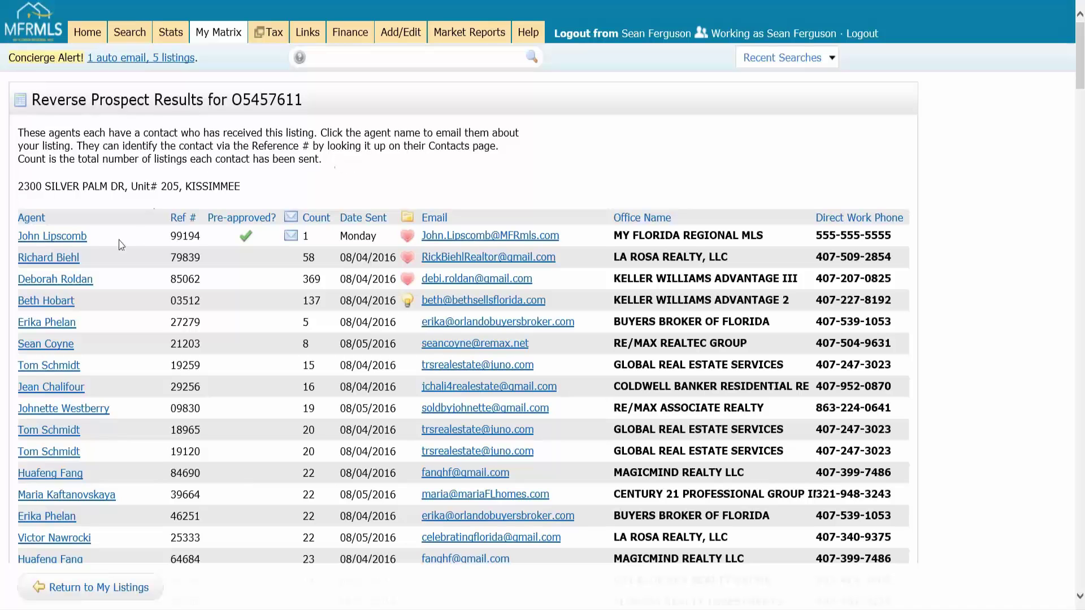
click(99, 243)
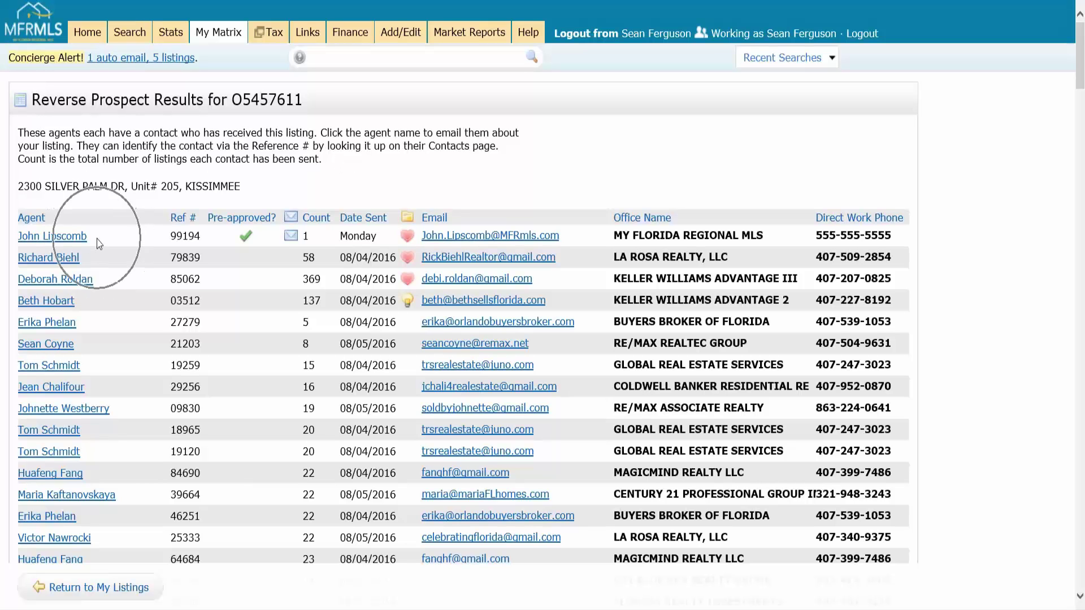
Open the Email about Your Listing form for the first agent and click into Email Body.
click(63, 243)
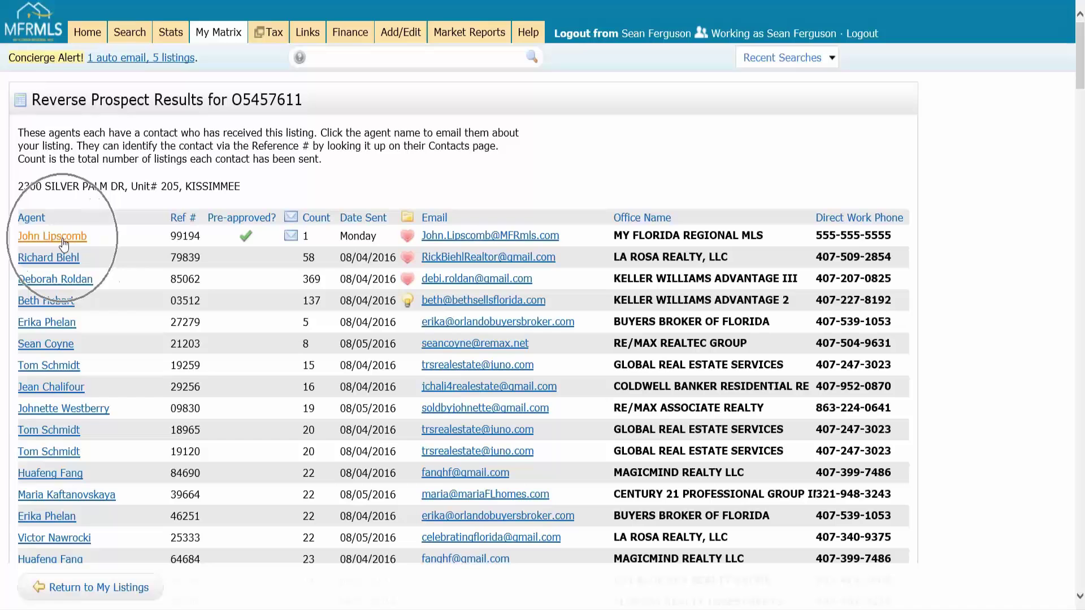
click(62, 237)
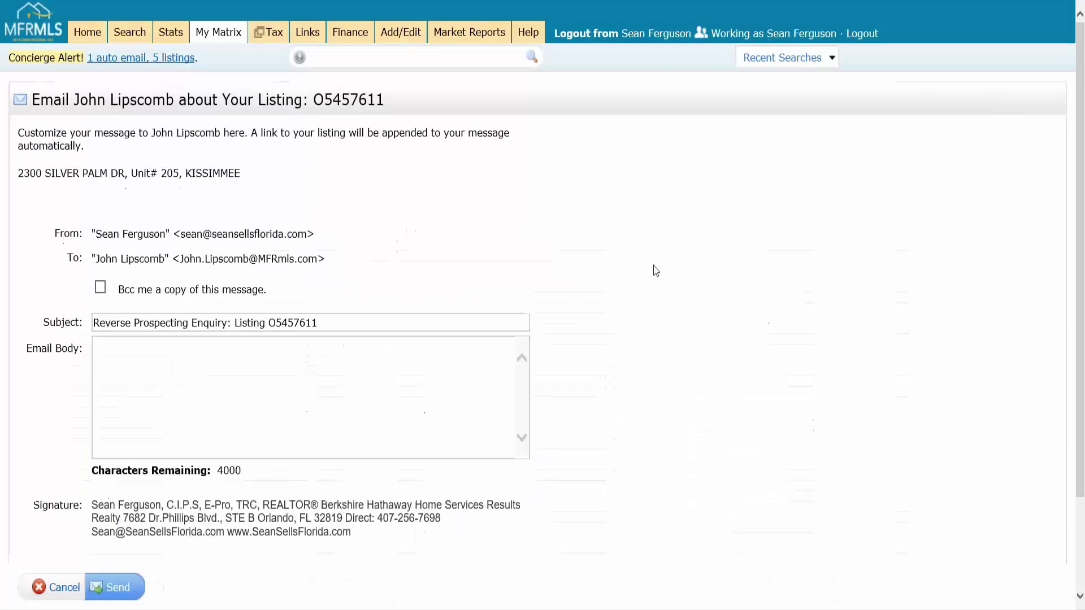
scroll(582, 198, down, 3)
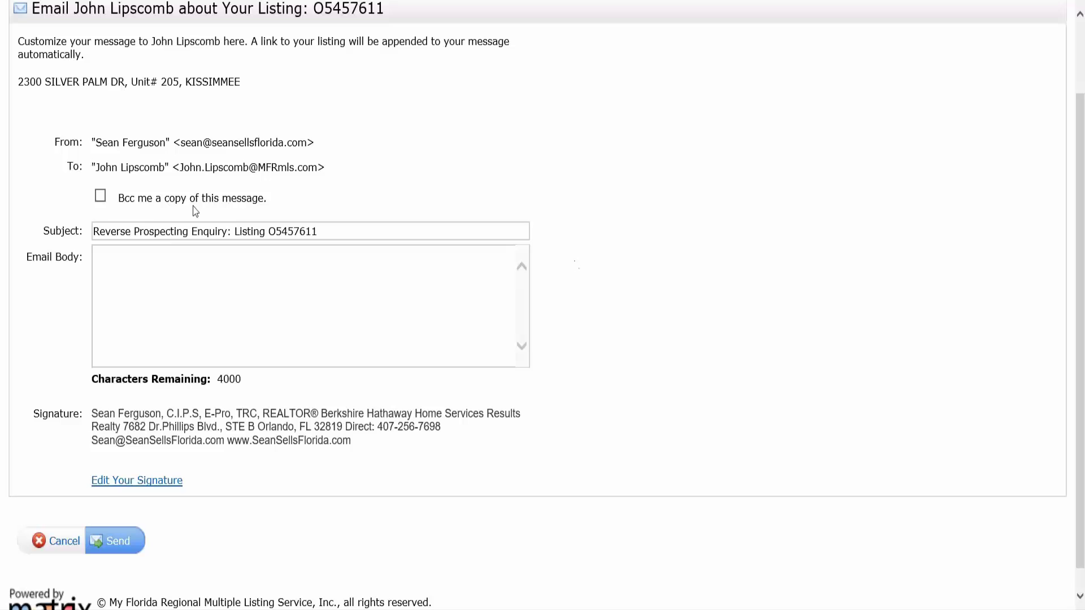
click(152, 213)
click(304, 309)
click(274, 299)
click(123, 554)
Cancel the Matrix email and let Internet Explorer open an Outlook message to the first agent's address.
click(63, 543)
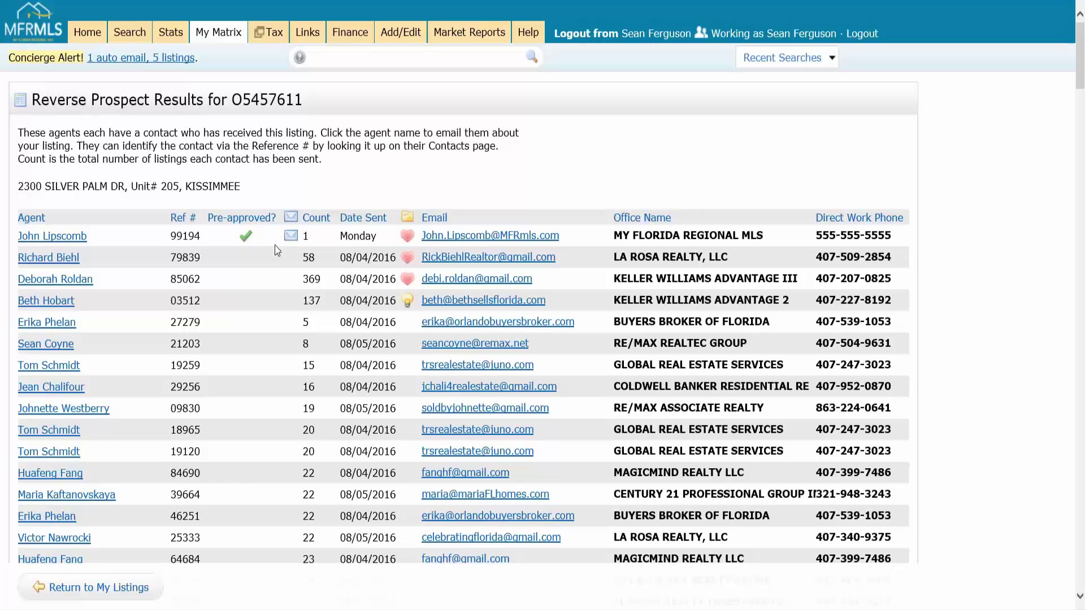
click(888, 249)
click(504, 240)
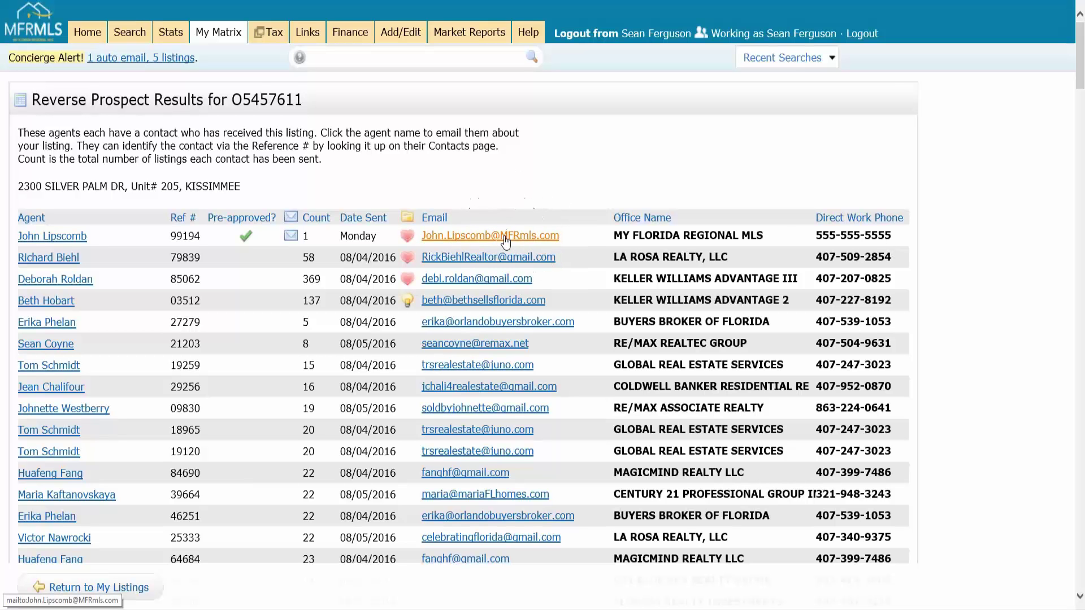
click(506, 242)
click(566, 293)
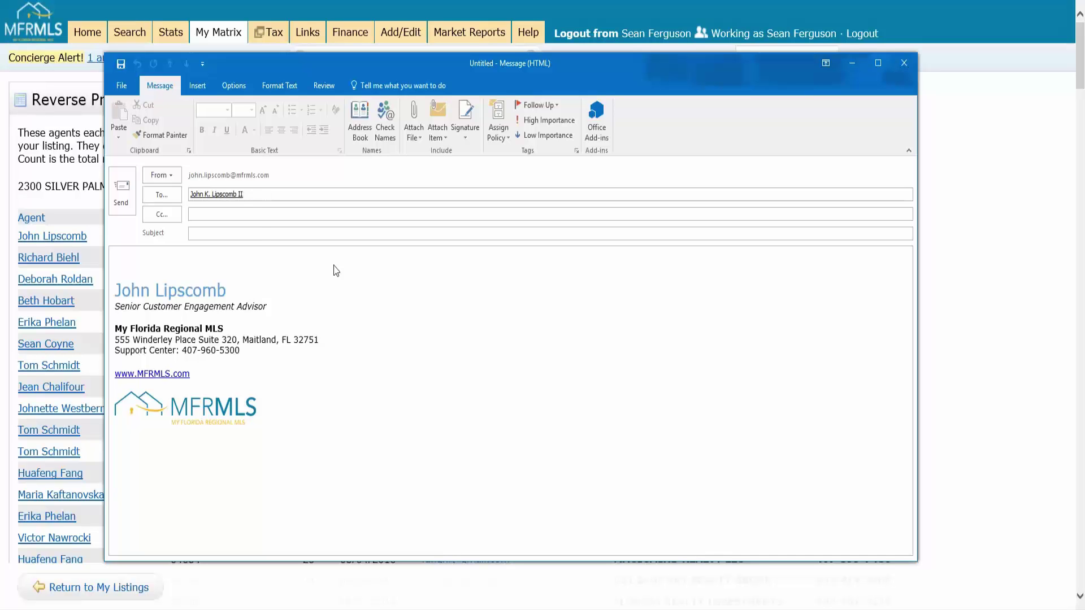
Close the new Outlook message to the agent without saving the draft.
click(261, 235)
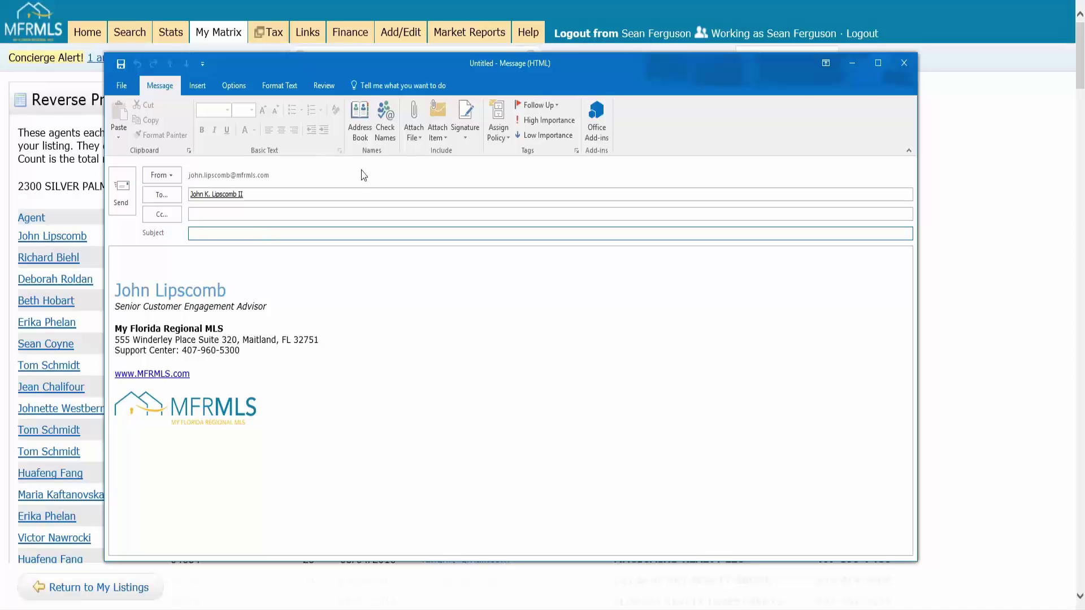
click(904, 62)
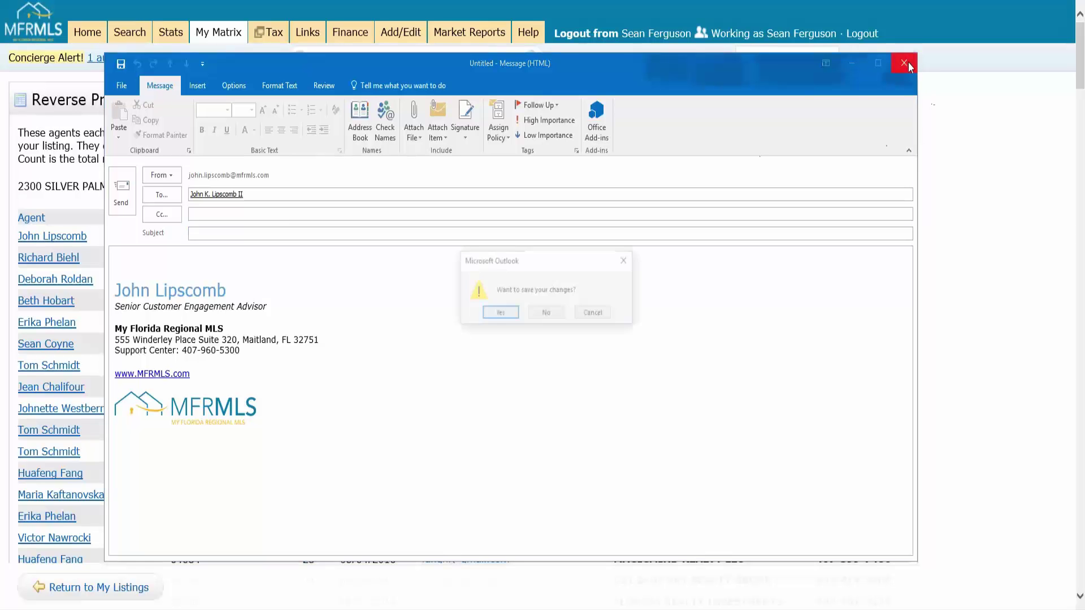
click(547, 316)
click(103, 247)
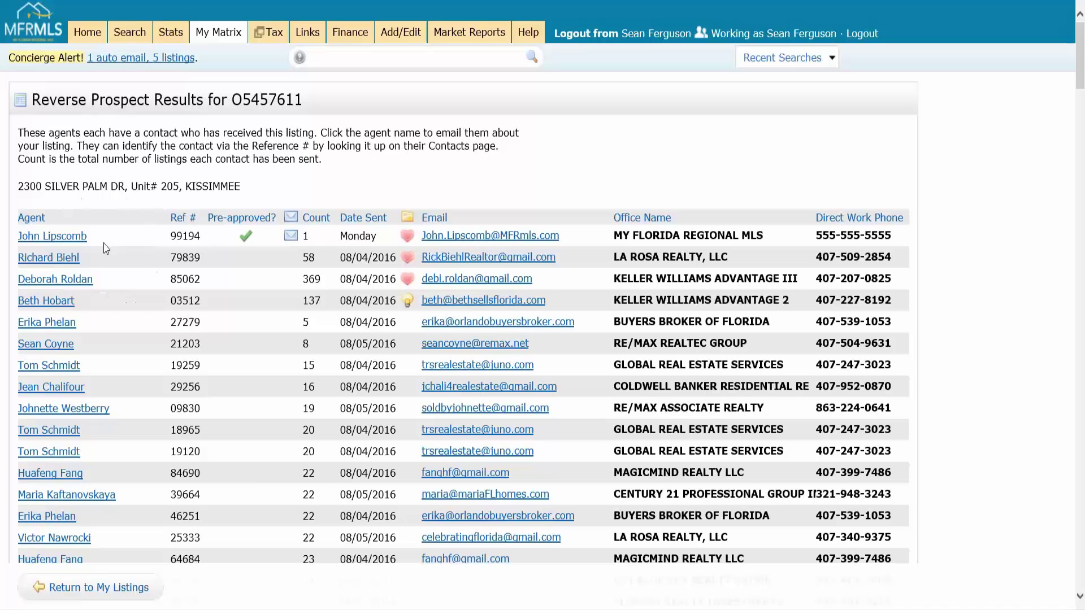
click(103, 247)
click(291, 251)
Open the 'Reverse Prospecting Enquiry: Listing O5457611' email and highlight its test and prospect-link lines.
click(292, 251)
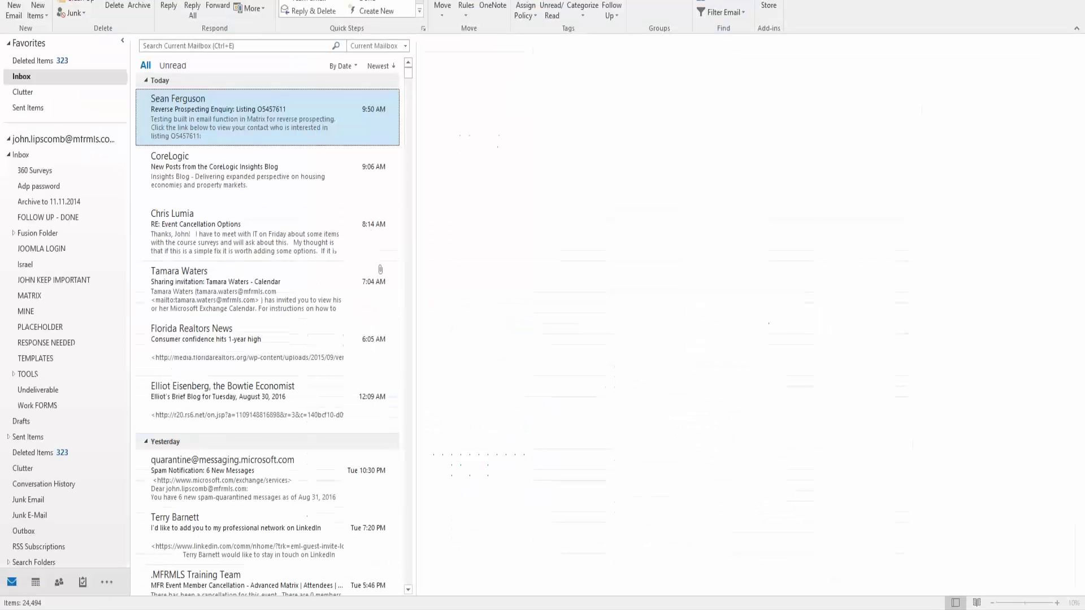
click(543, 220)
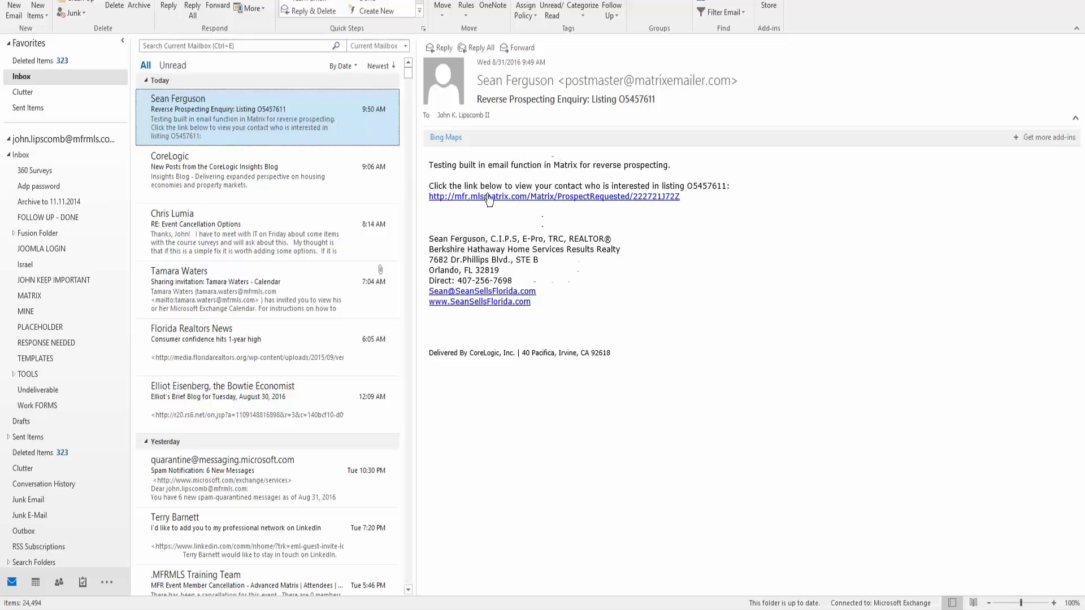
drag(430, 160, 685, 163)
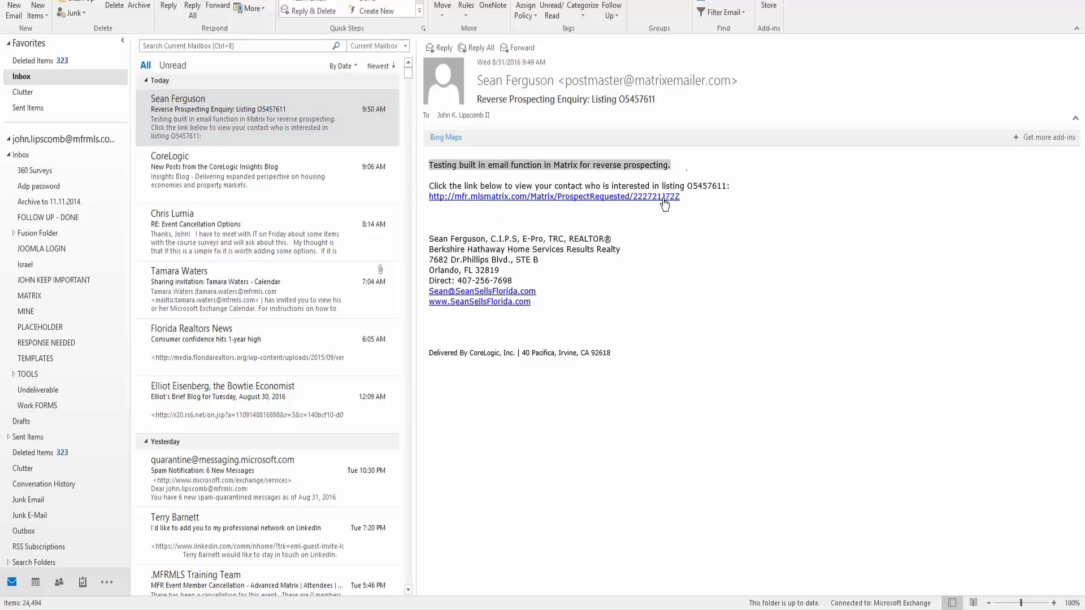
drag(675, 204, 418, 192)
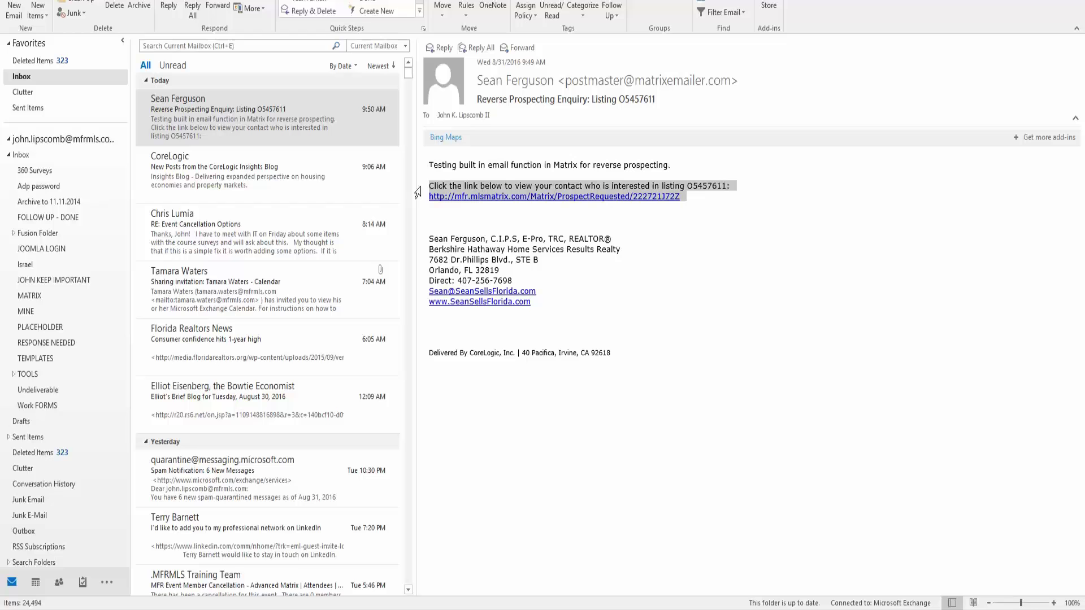